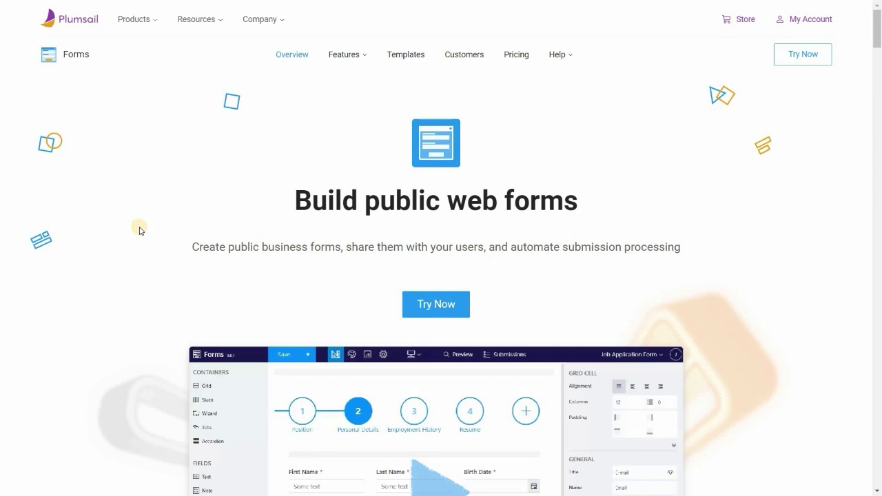
Browse the Feedback & Surveys, Evaluation and Applications template categories down to the Job Application Form
left_click(408, 63)
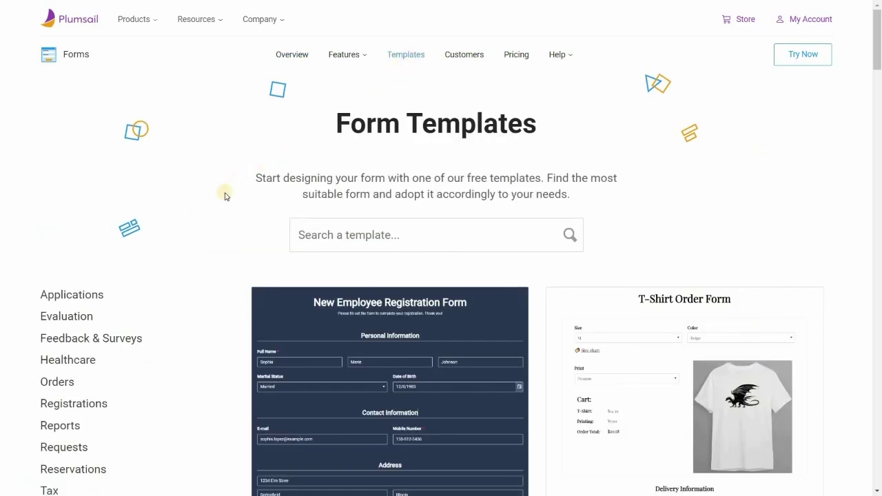
scroll(225, 196, "down", 2)
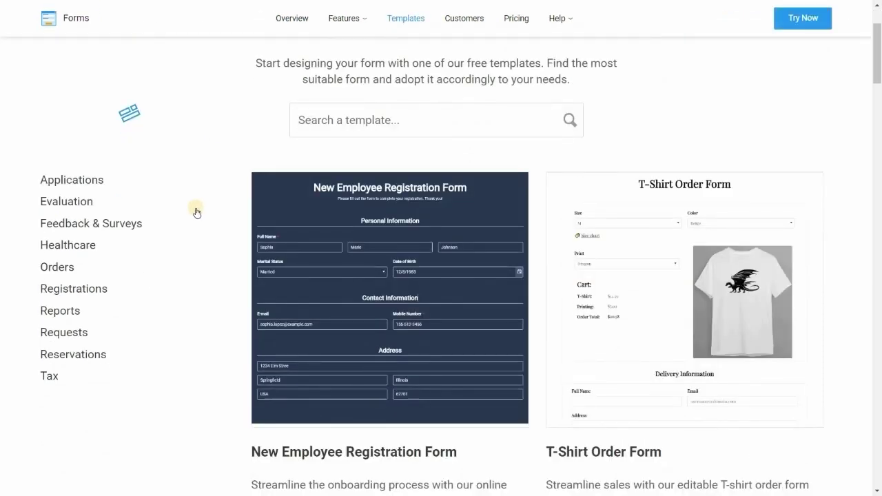
left_click(108, 223)
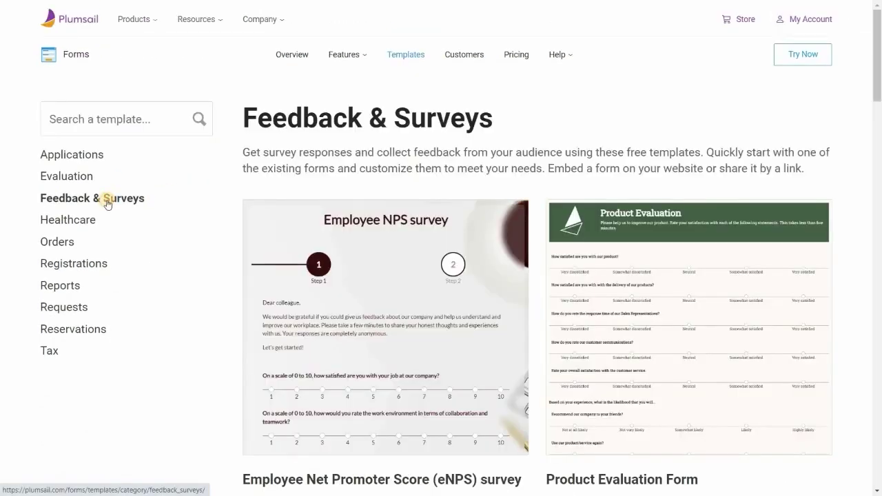
left_click(58, 179)
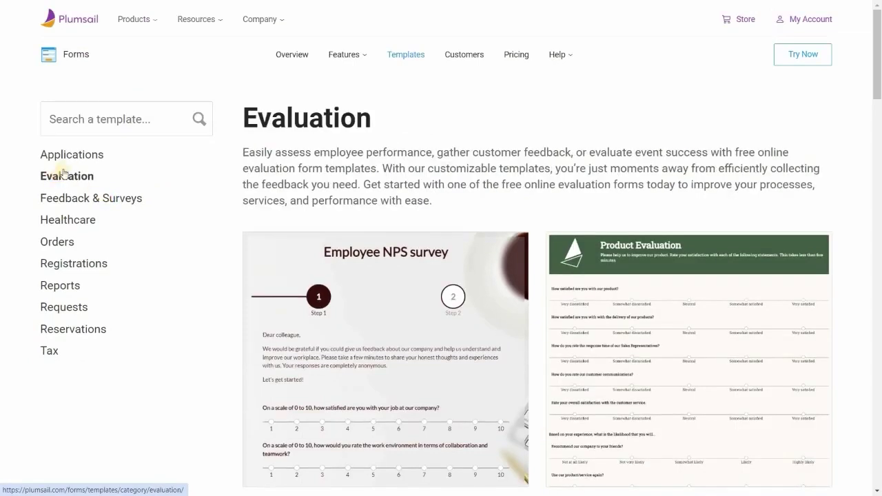
left_click(73, 160)
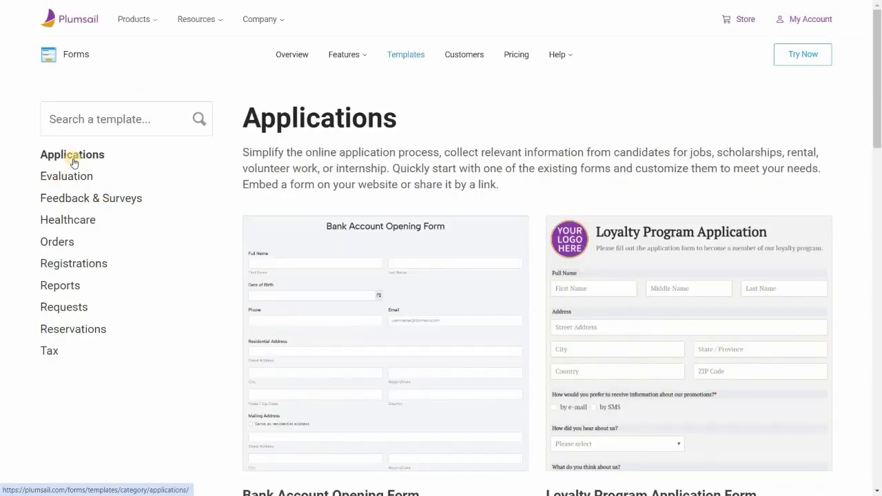
scroll(199, 185, "down", 3)
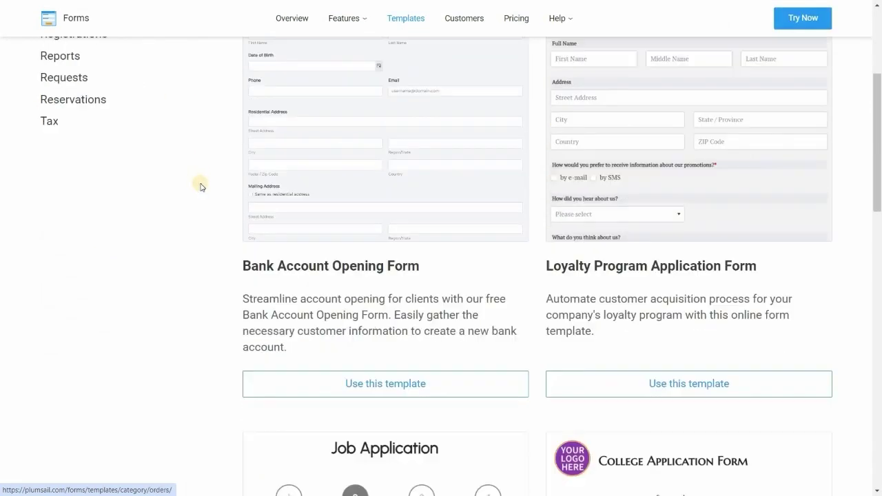
scroll(200, 185, "down", 5)
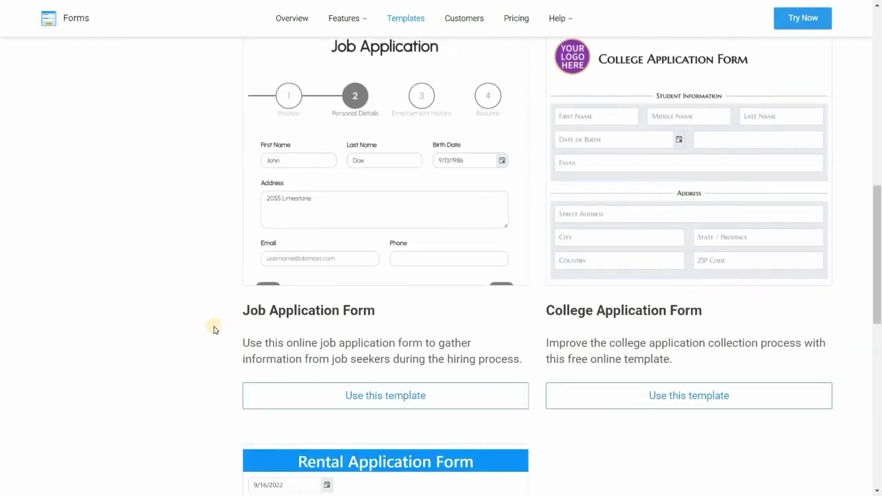
Start from the Job Application template and add a Date1 field narrowed to 6 columns
left_click(332, 397)
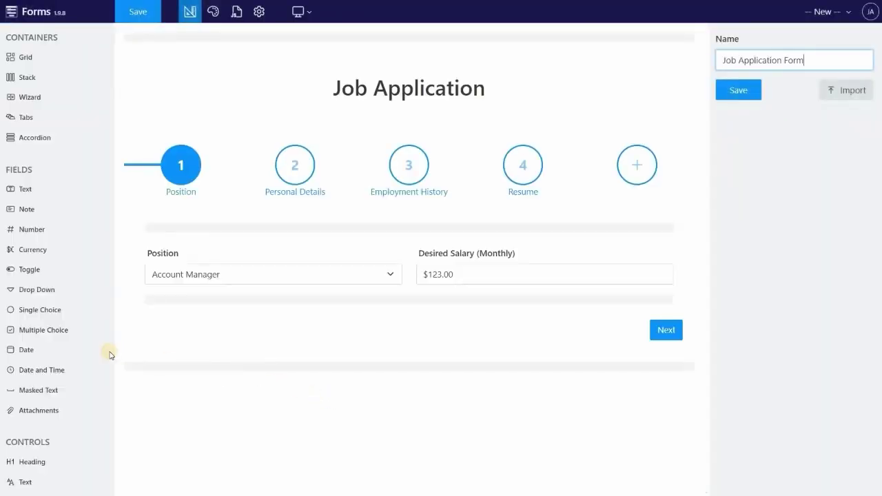
left_click_drag(90, 349, 201, 302)
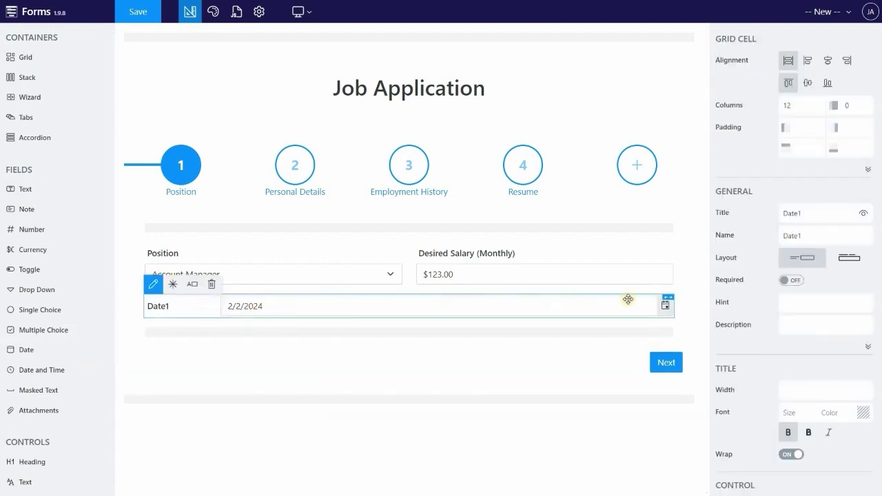
left_click_drag(669, 297, 404, 303)
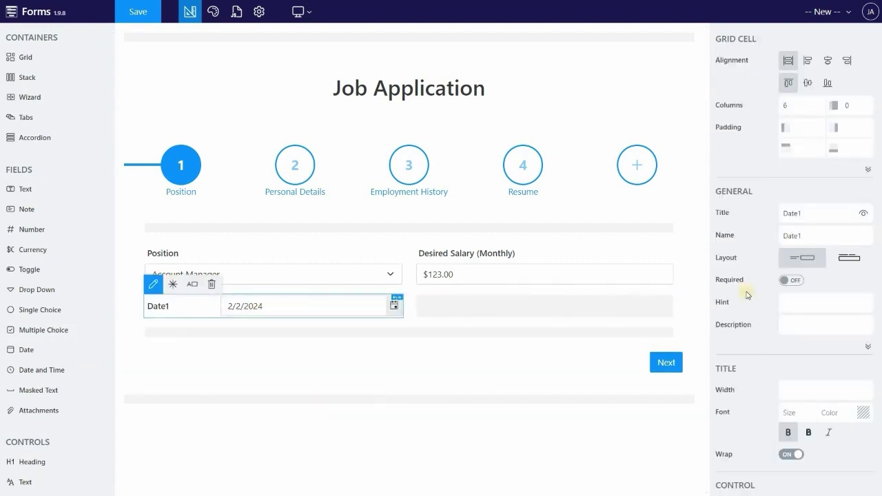
Put Date1's title above its input, enter 12 as the phone and go to Employment History
left_click(848, 261)
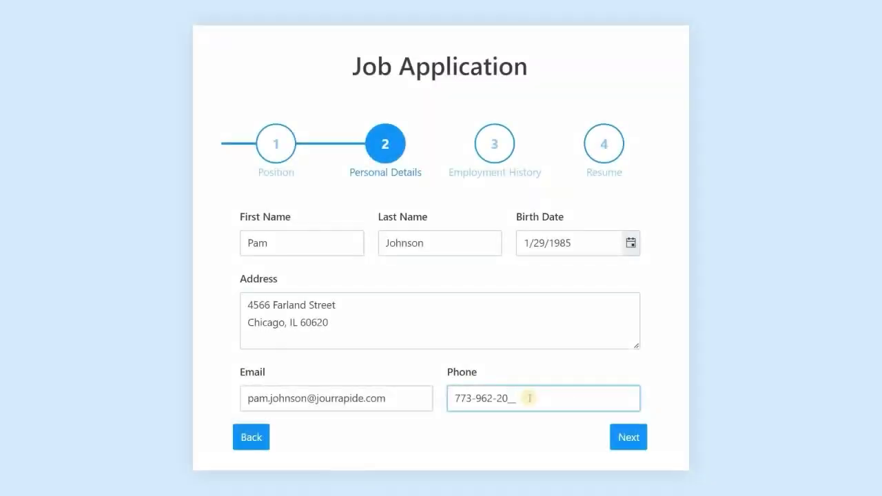
type("12")
left_click(627, 437)
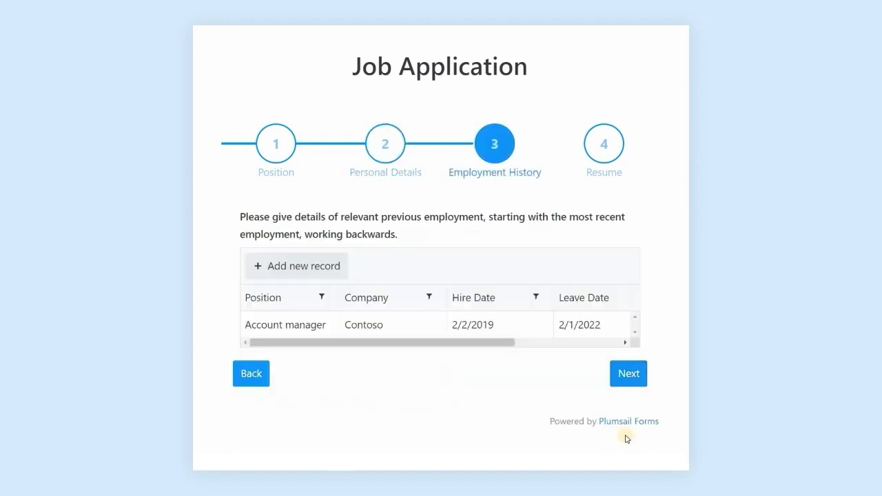
Add an employment record for 'Accounts Assistans' and continue to the Resume step
left_click(332, 271)
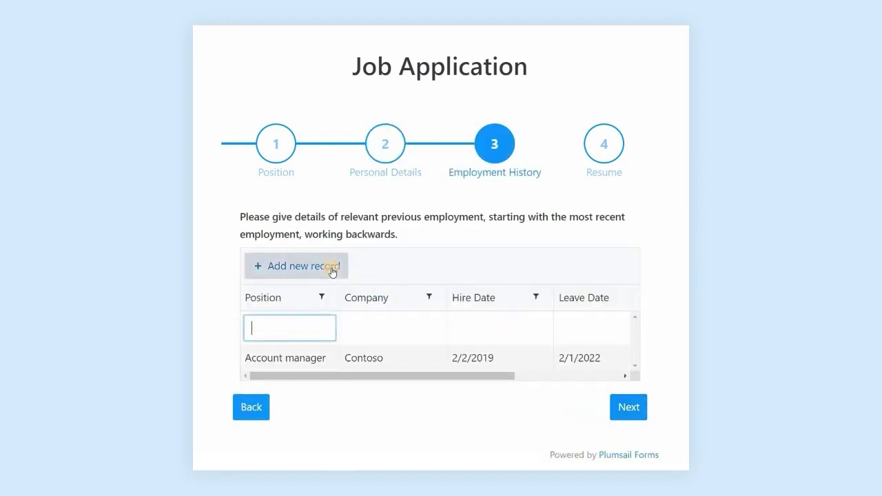
type("Accounts Assistans")
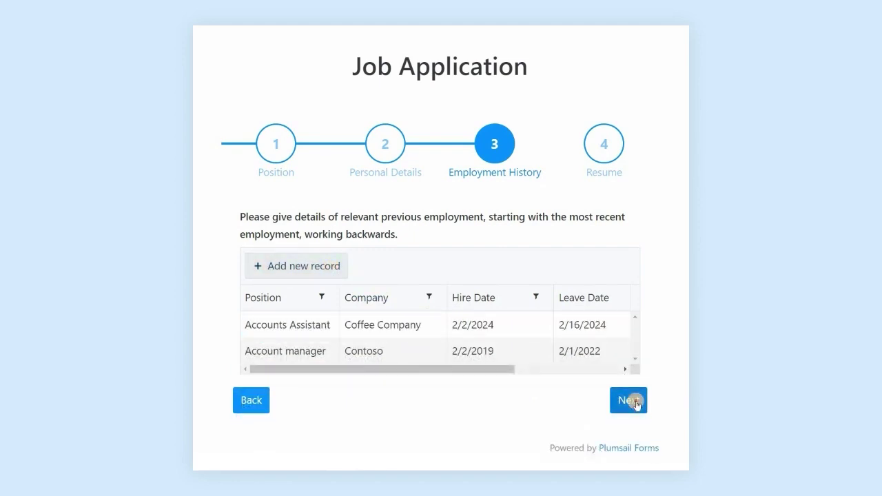
left_click(633, 403)
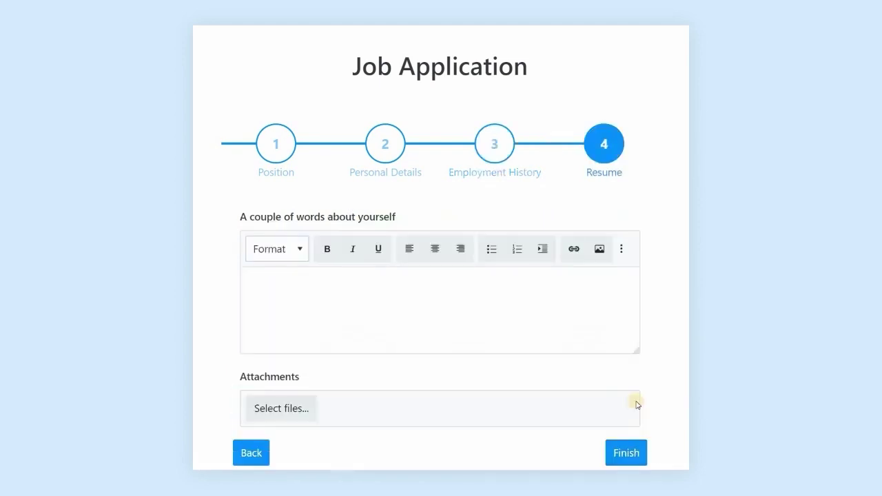
Write the 'I'm a talented, ambitious…' self-description and attach CV.pdf
left_click(366, 305)
type("I'm a talented, ambit")
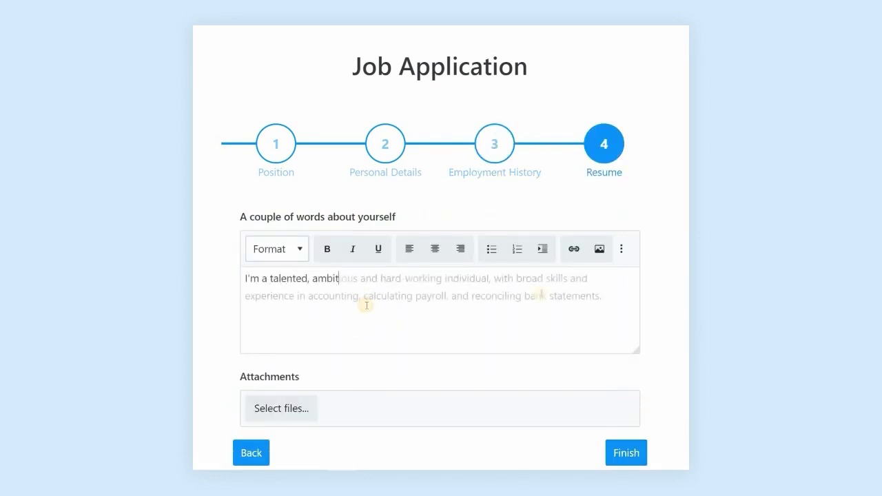
key("Tab")
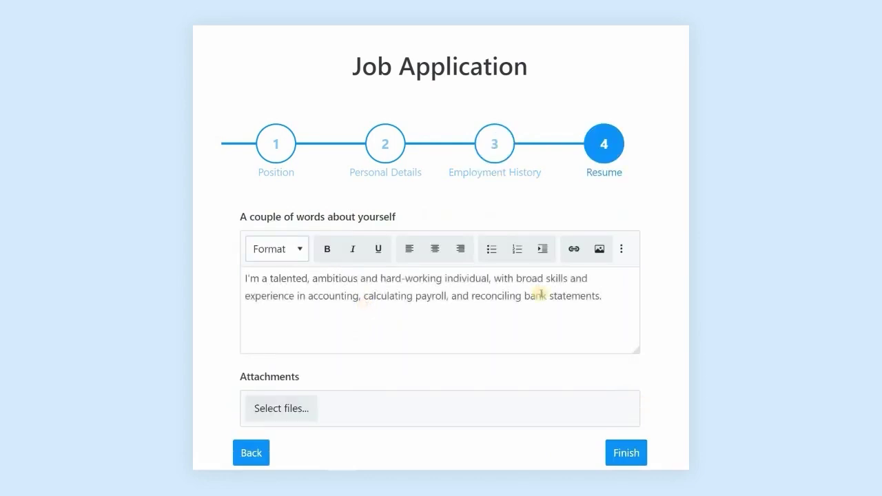
left_click_drag(194, 331, 269, 411)
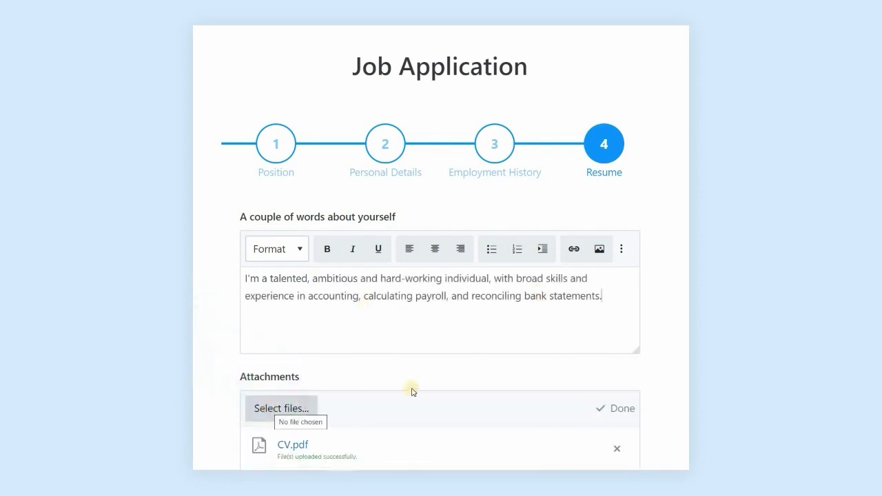
scroll(473, 379, "down", 1)
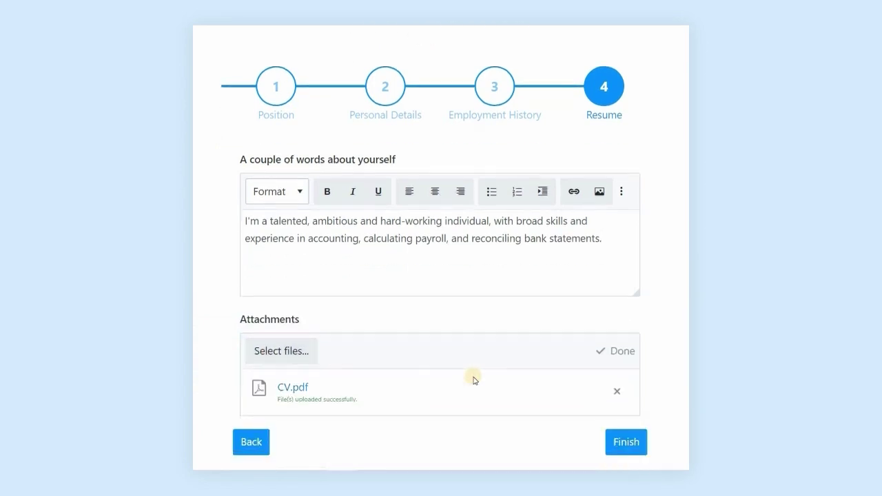
Submit the application, then inspect the flow's trigger, Download attachment and Create file steps
left_click(623, 444)
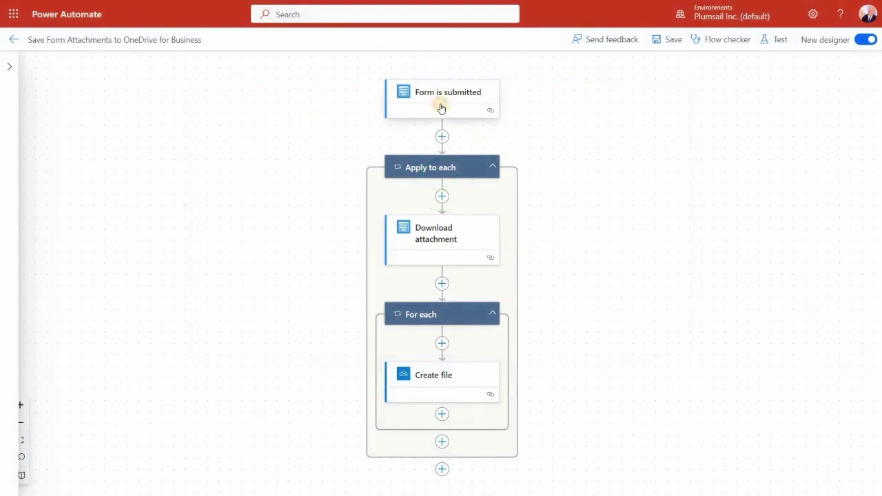
left_click(441, 108)
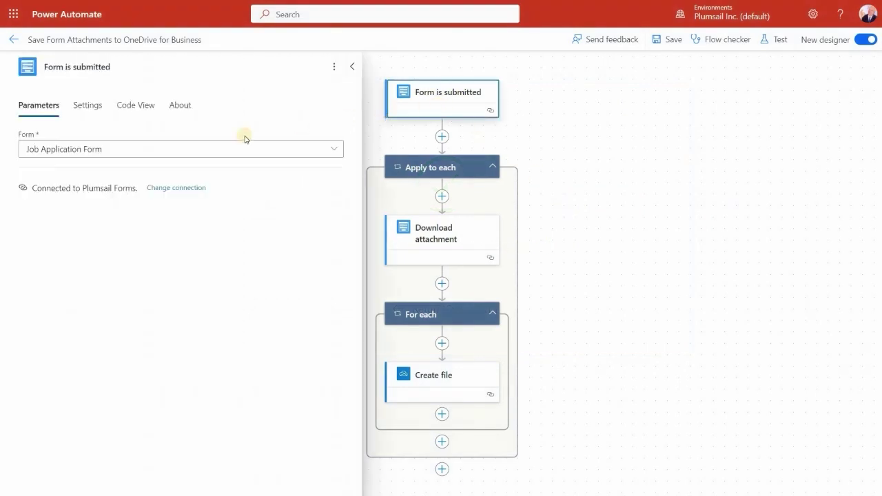
left_click(435, 241)
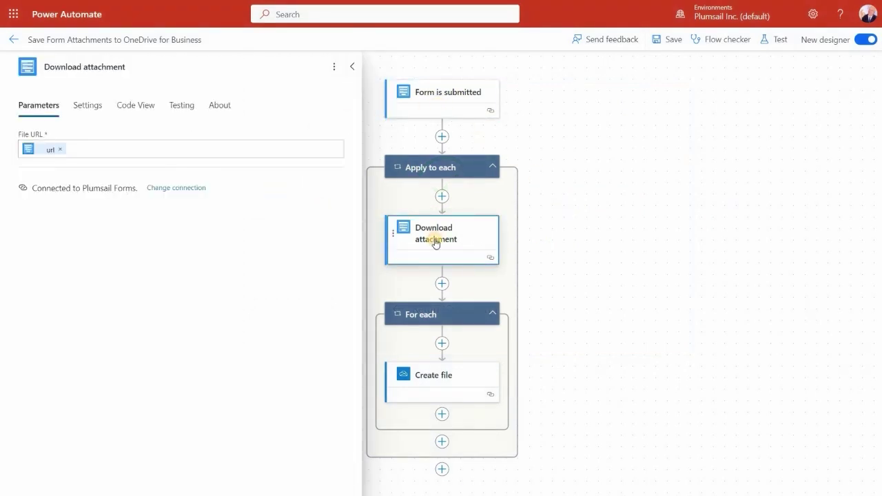
left_click(431, 384)
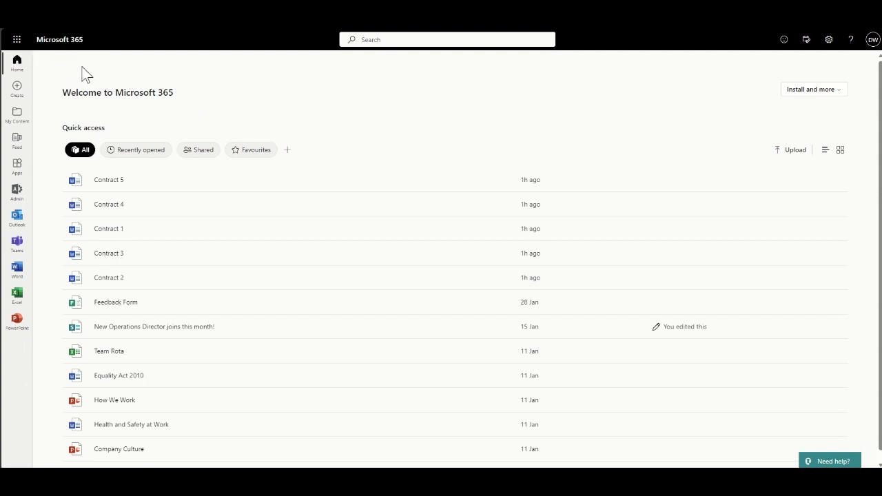
Open the Microsoft 365 app launcher to reach OneDrive
left_click(18, 41)
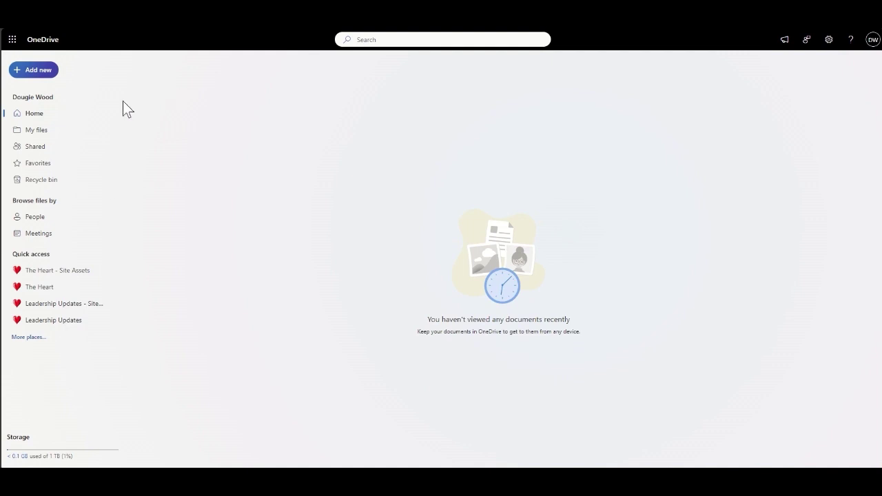
left_click(38, 131)
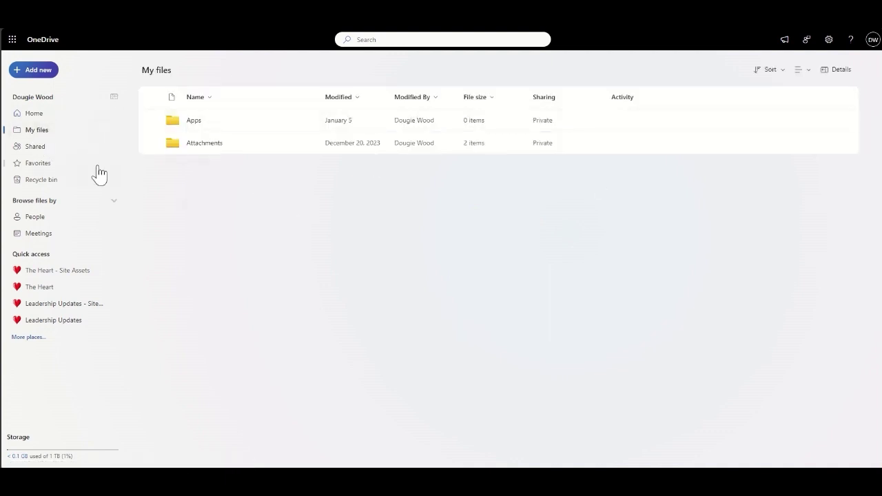
left_click(49, 71)
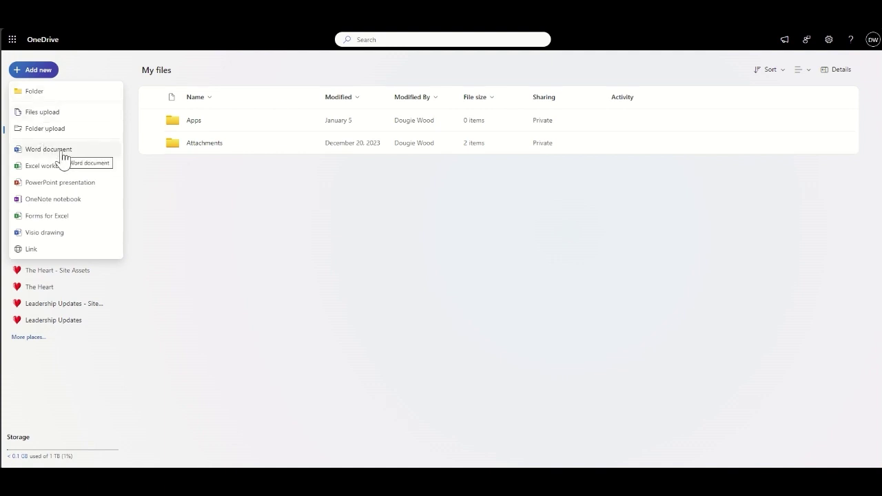
left_click(253, 218)
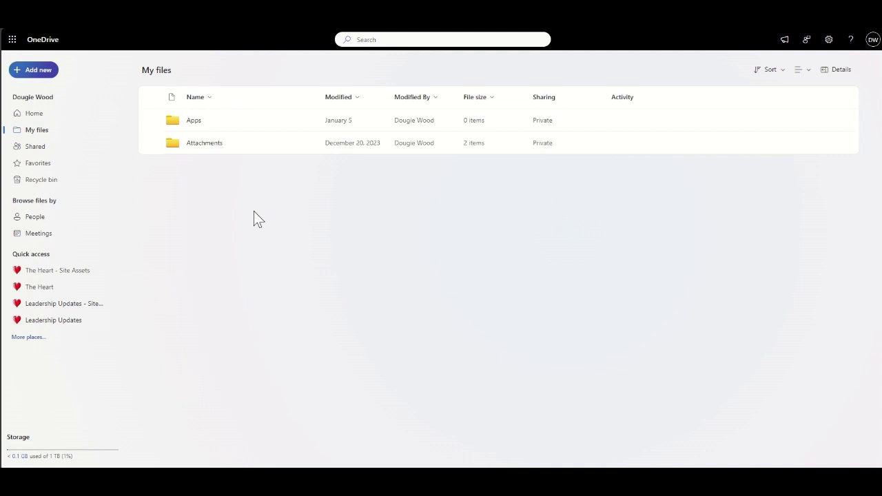
Show the Shared view and check the actions menu for Sponsor Packages
left_click(38, 148)
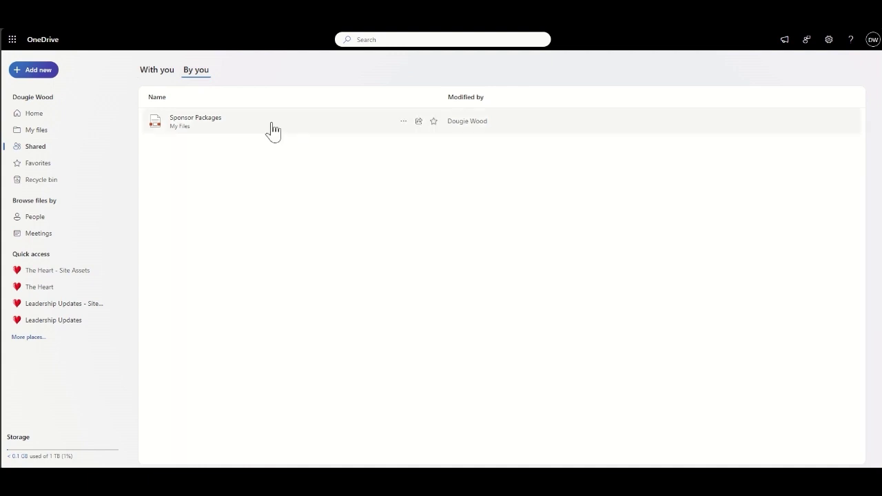
left_click(403, 122)
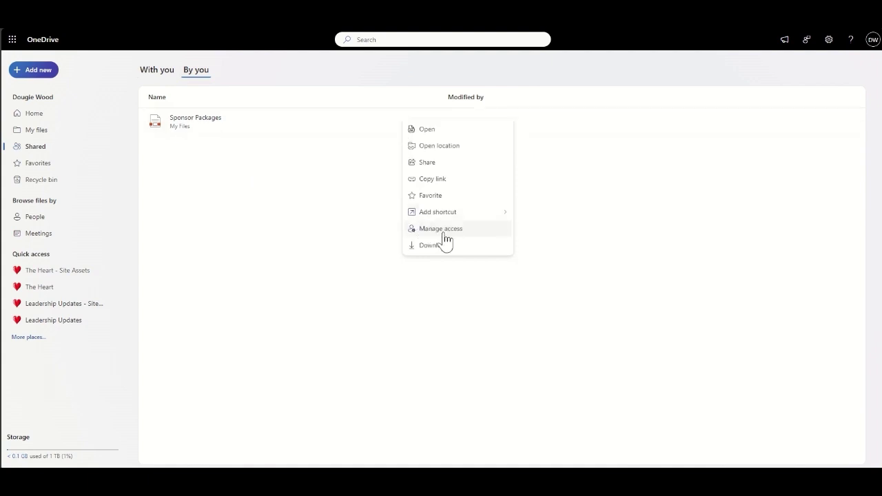
left_click(307, 180)
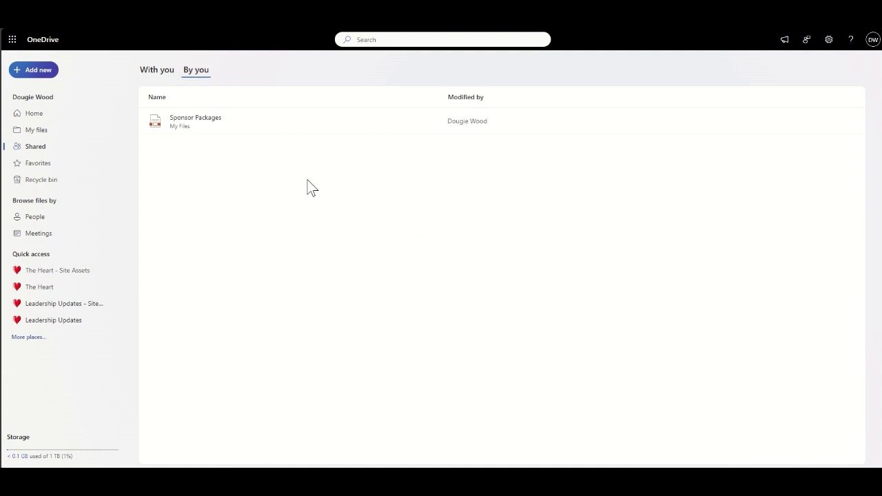
Look at the empty Favorites and Recycle bin, then return to My files
left_click(60, 170)
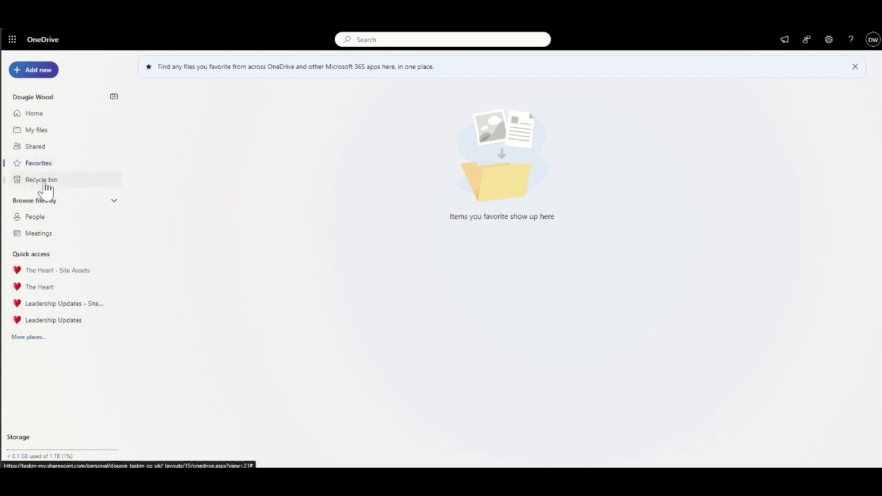
left_click(45, 187)
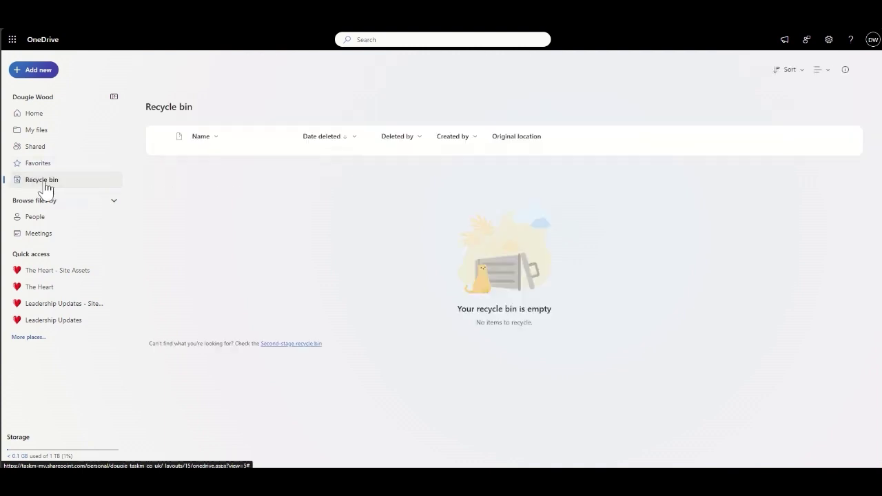
left_click(55, 131)
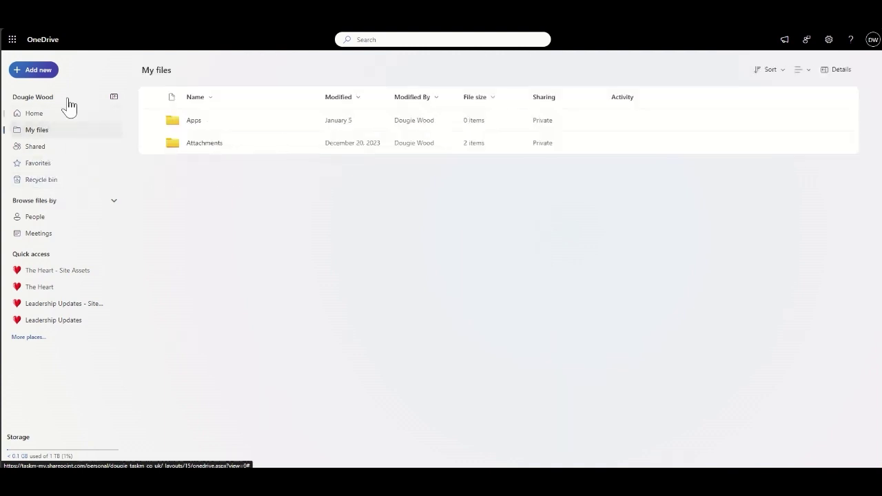
Create a new Word document with placeholder text and name it 'Dougies doc'
left_click(50, 80)
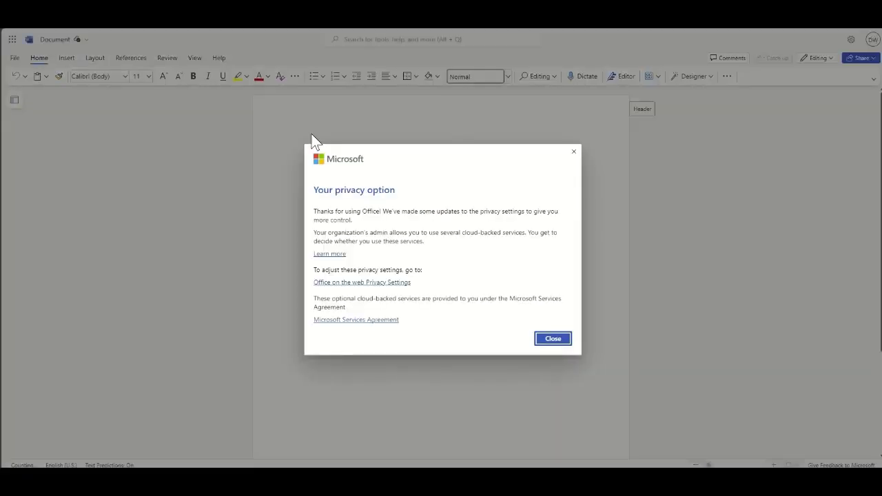
left_click(553, 339)
type("kuyfkgkgkuhgkuyguyg")
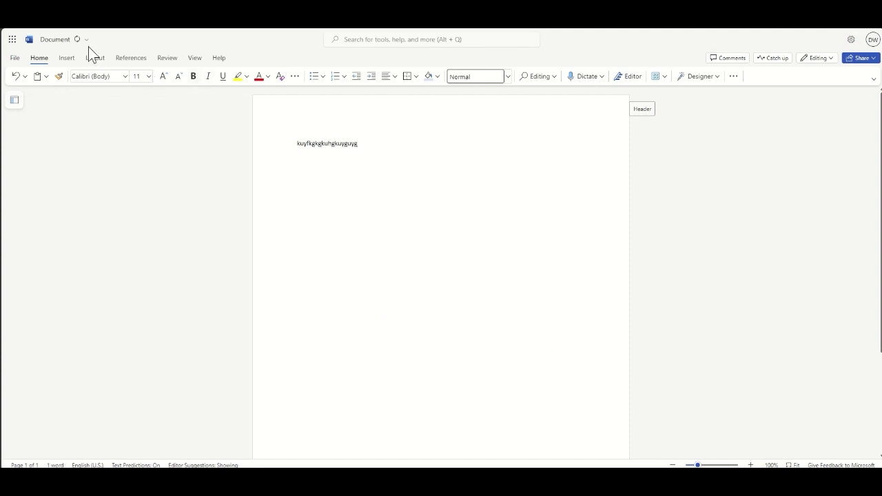
left_click(55, 39)
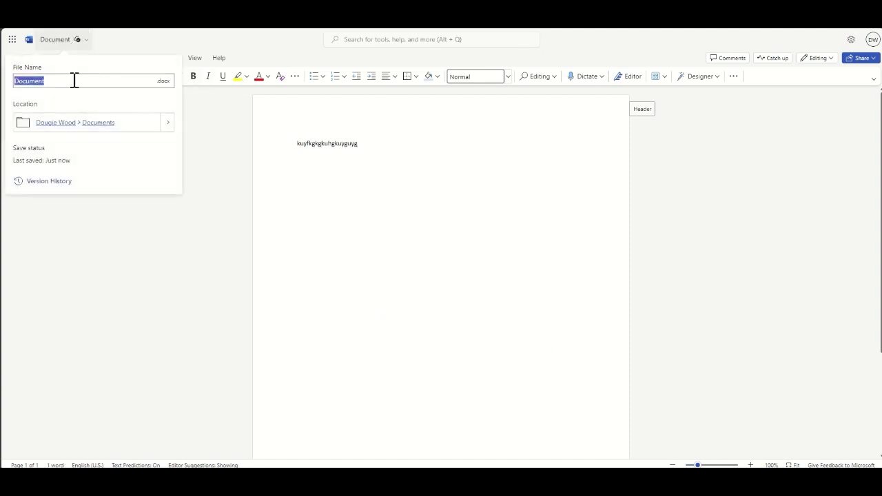
type("Dougies d")
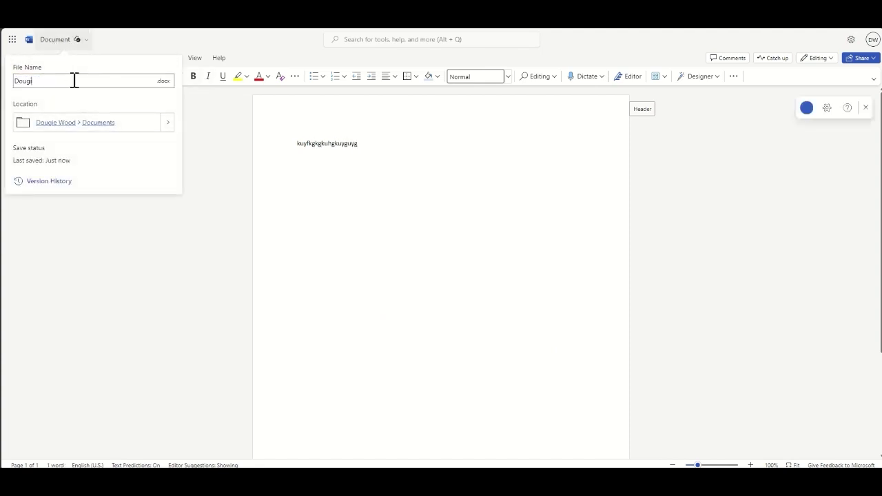
type("oc")
left_click(360, 254)
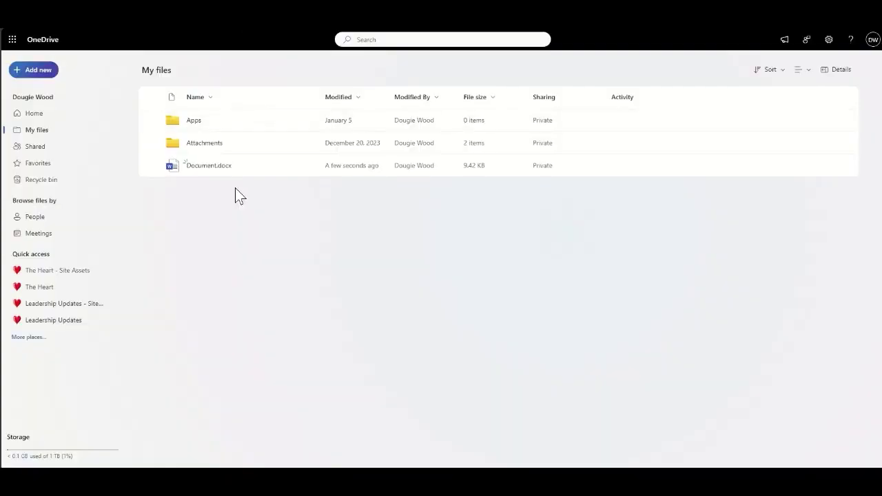
Try deleting Document.docx, which is refused because it is still open
left_click(153, 166)
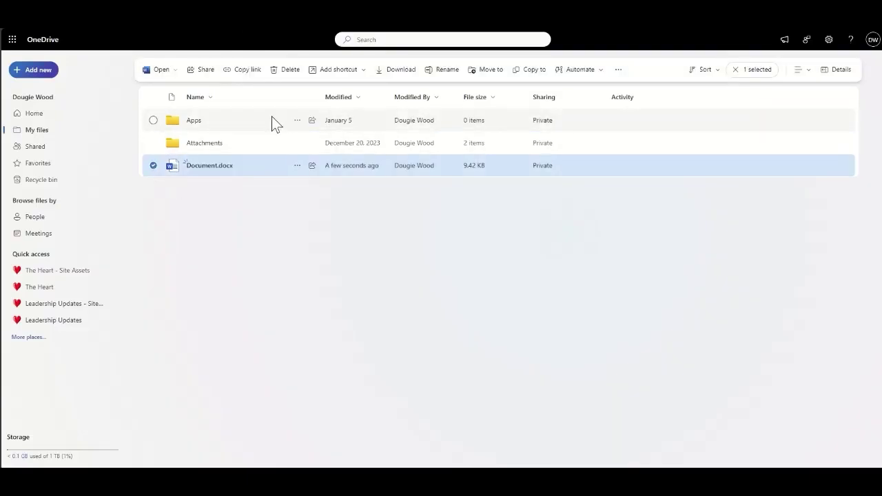
left_click(285, 70)
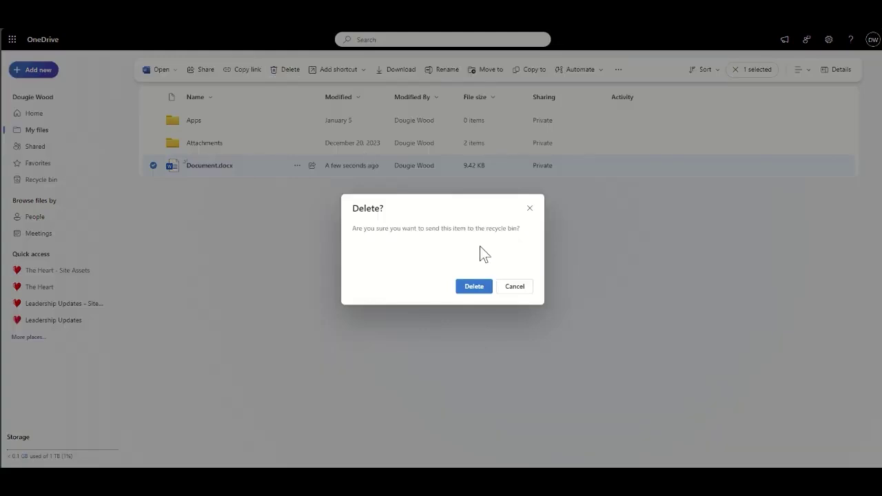
left_click(473, 285)
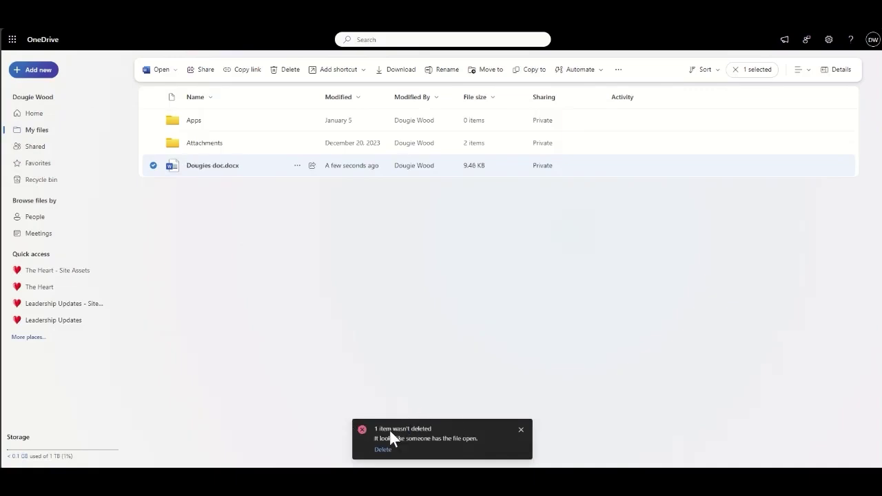
Delete the Attachments folder instead and view it in the Recycle bin
left_click(153, 166)
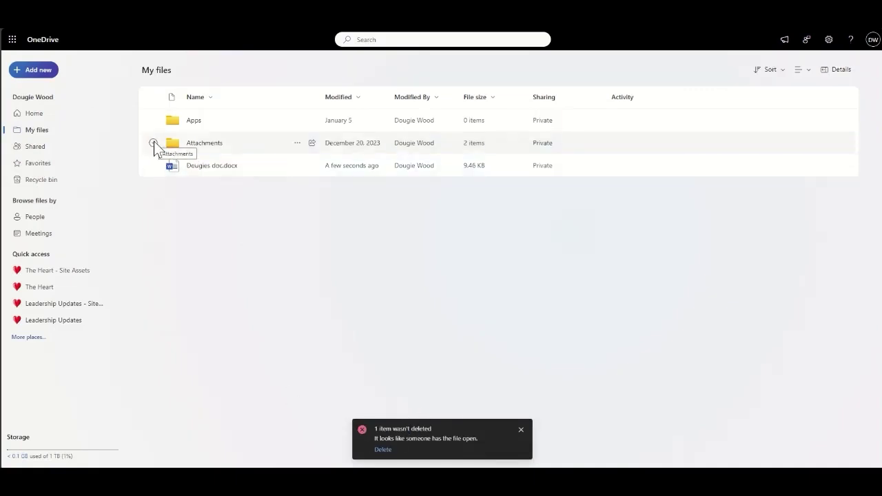
left_click(153, 142)
left_click(301, 70)
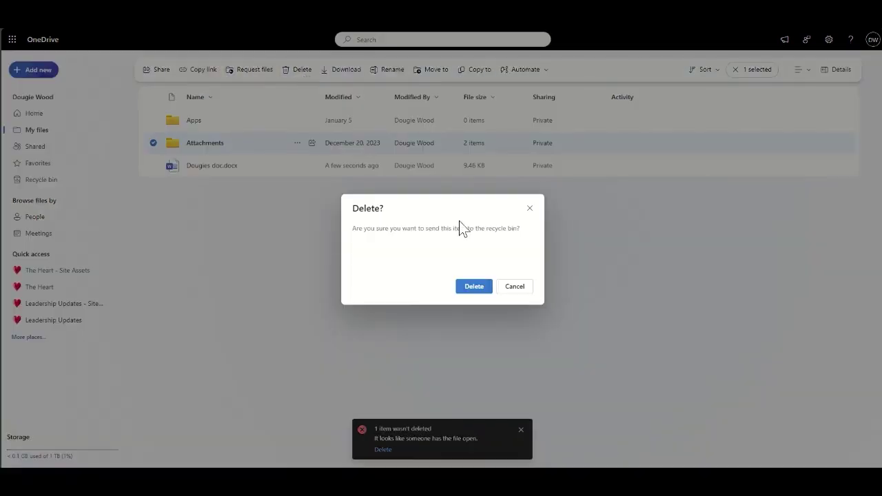
left_click(471, 286)
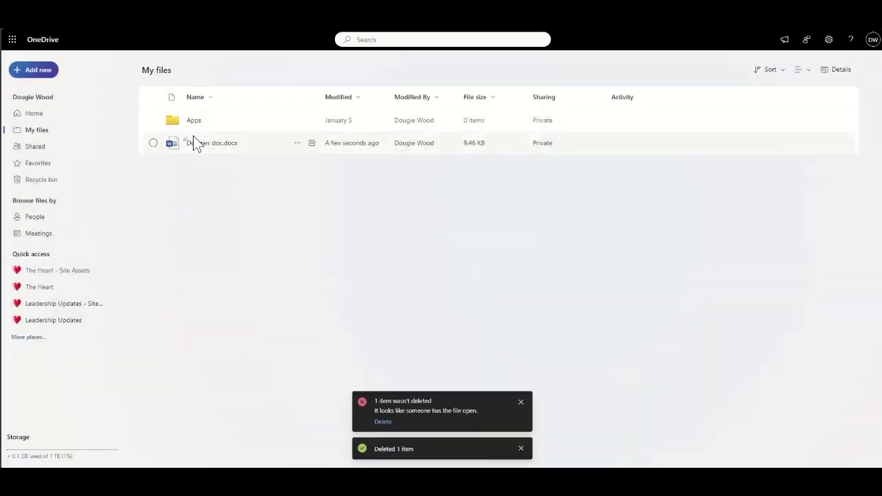
left_click(58, 186)
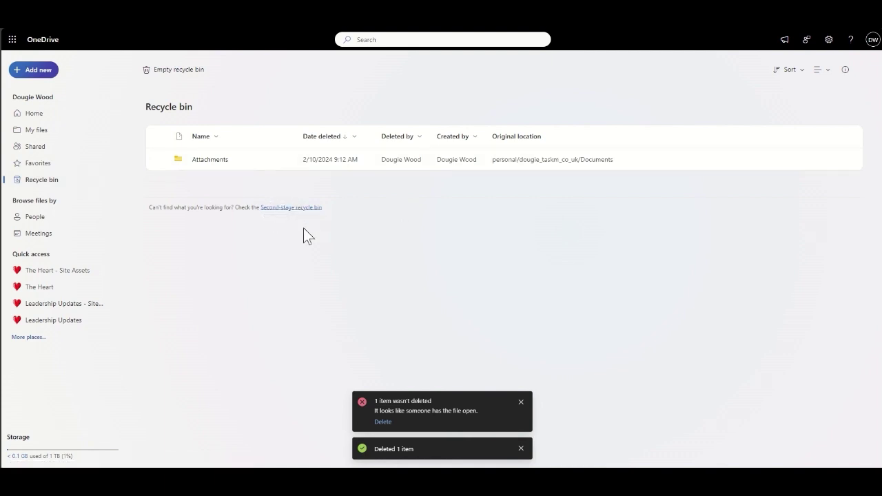
Select the Attachments folder in the Recycle bin and restore it
left_click(161, 161)
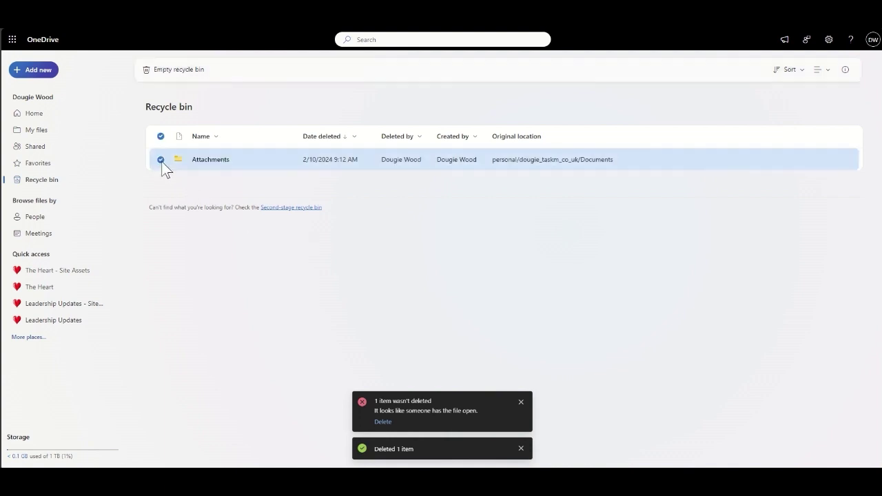
left_click(199, 70)
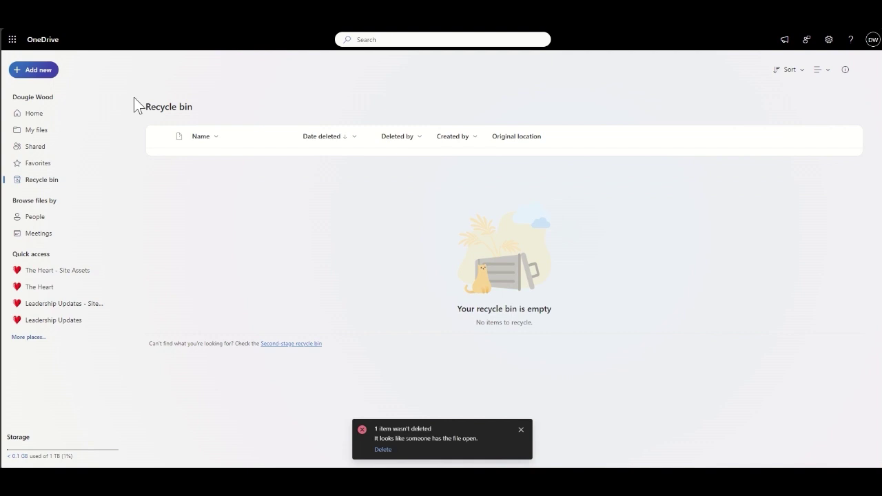
Browse the People and Meetings views, view The Heart's Documents, then return to Home's recent files
left_click(45, 220)
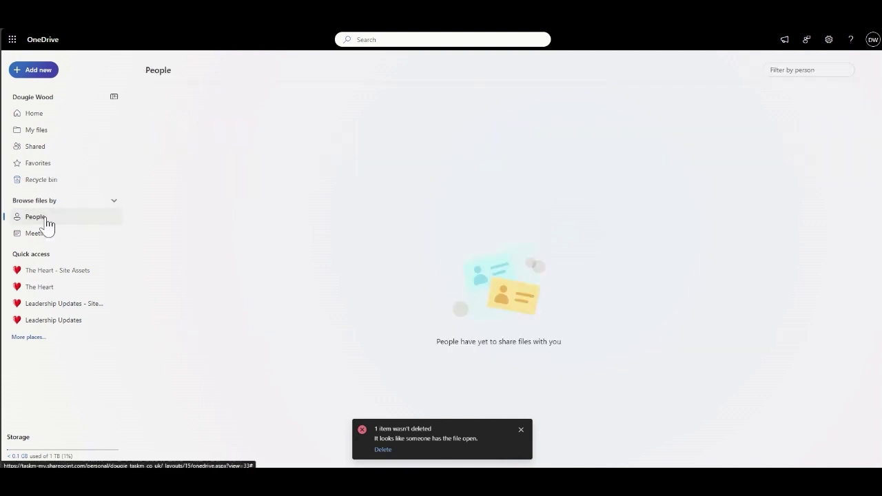
left_click(57, 236)
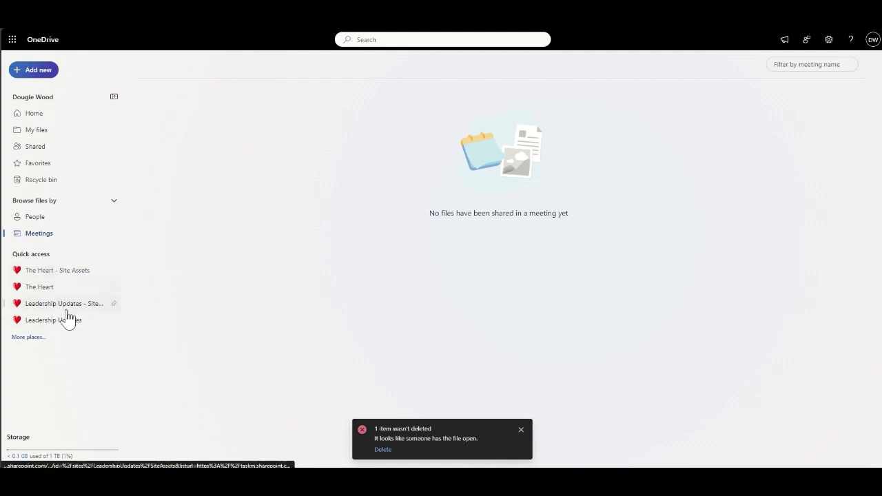
left_click(63, 290)
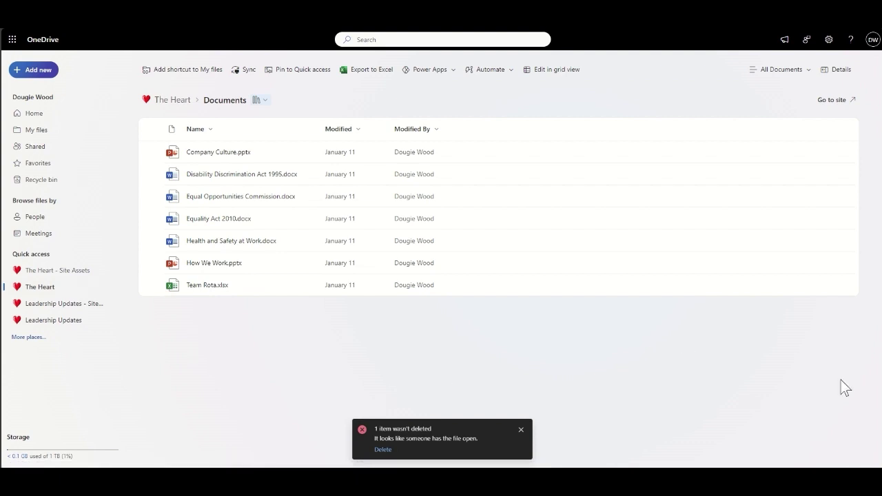
left_click(67, 118)
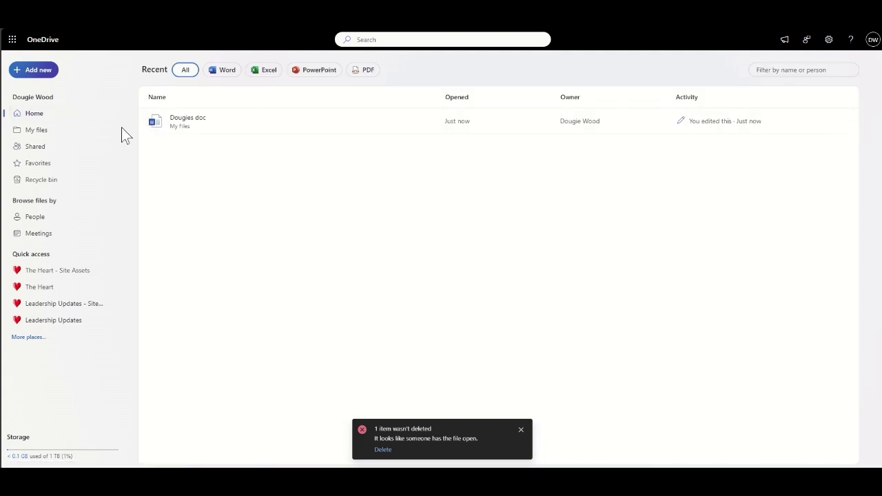
Go to My files and select the Dougies doc.docx row
left_click(76, 132)
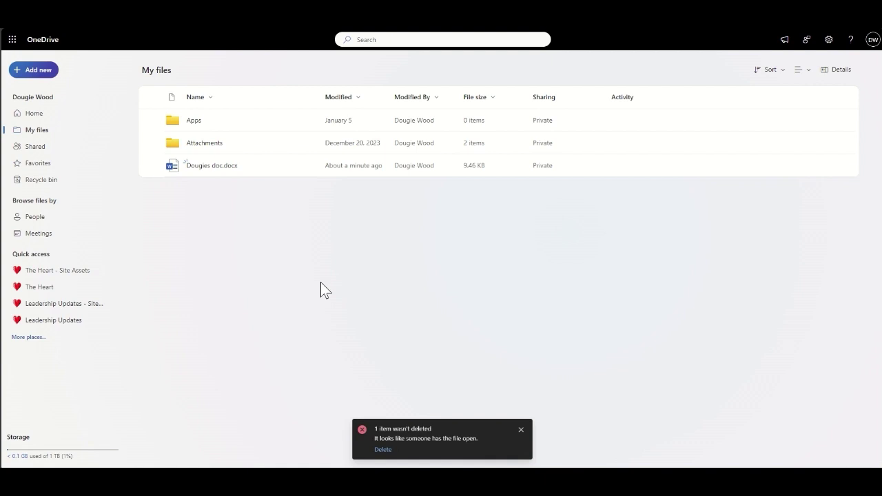
left_click(154, 168)
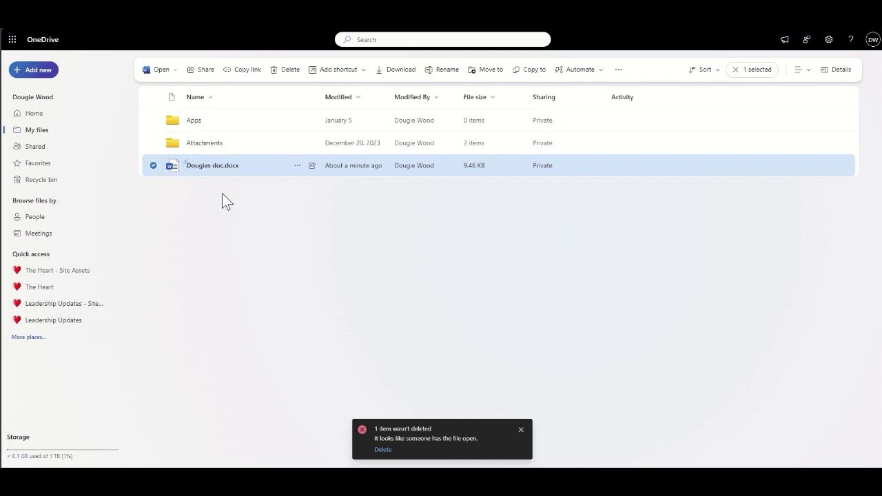
Share Dougies doc.docx, keep the Can edit permission, and bring up its link Sharing settings
left_click(202, 71)
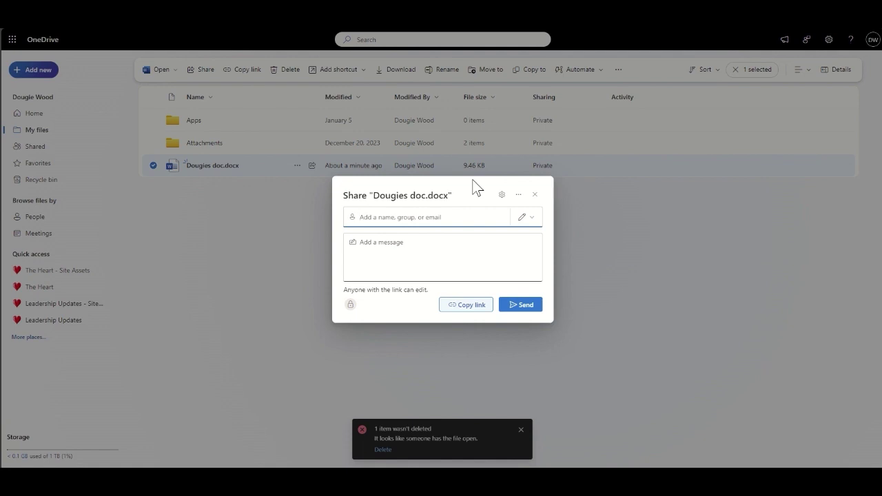
left_click(525, 219)
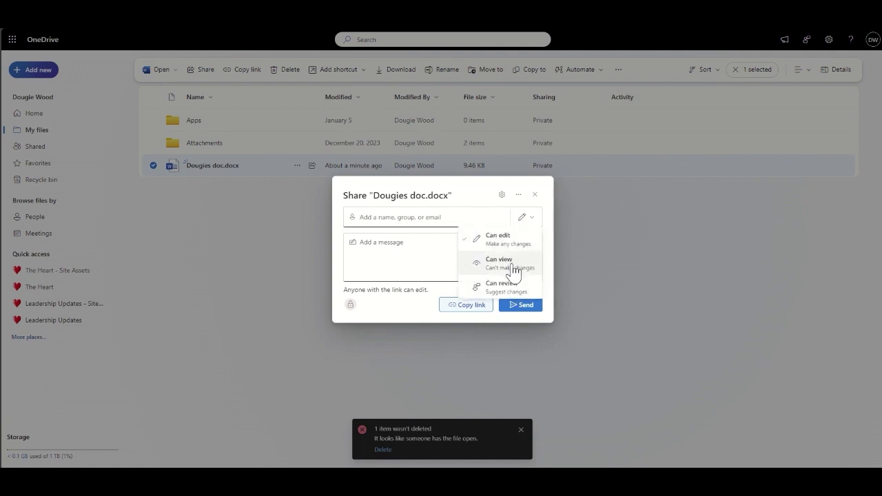
left_click(479, 199)
left_click(496, 196)
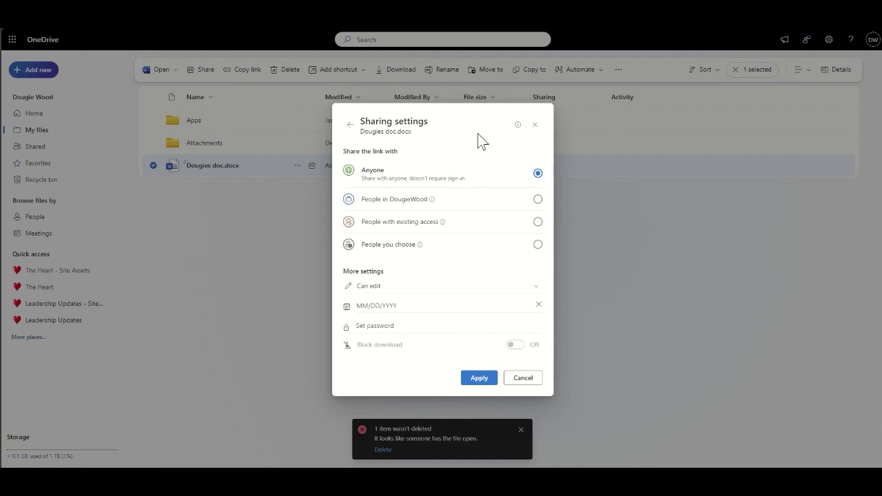
Compare the audience options, apply an Anyone link, copy it and close the Share window
left_click(461, 201)
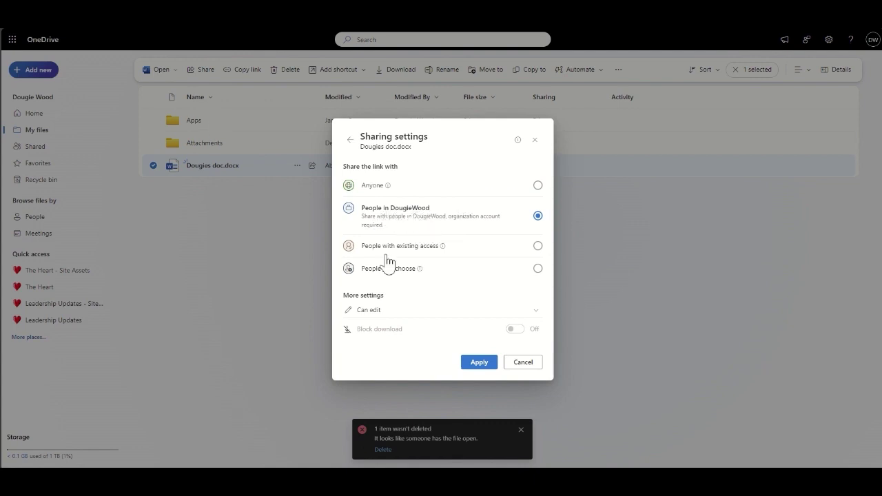
left_click(455, 249)
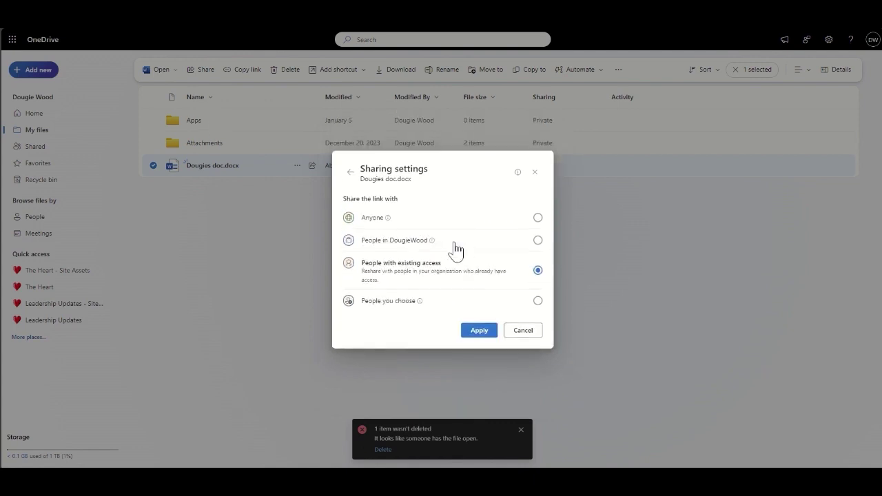
left_click(440, 310)
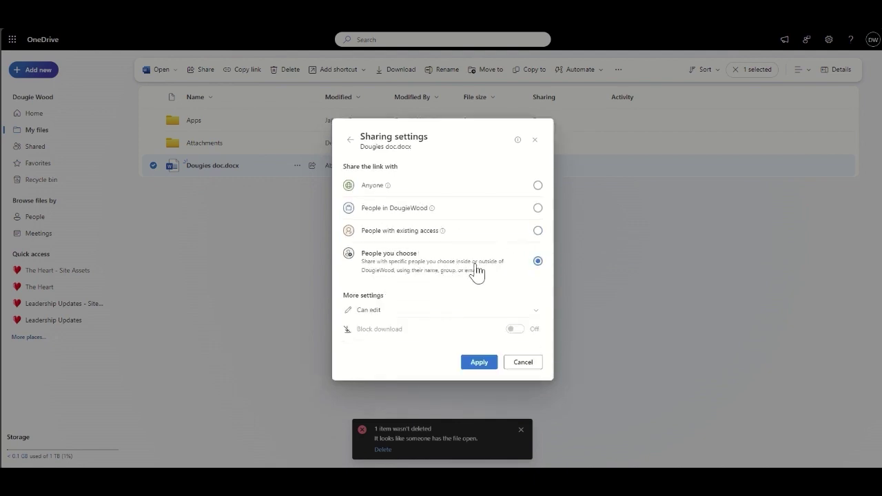
left_click(527, 191)
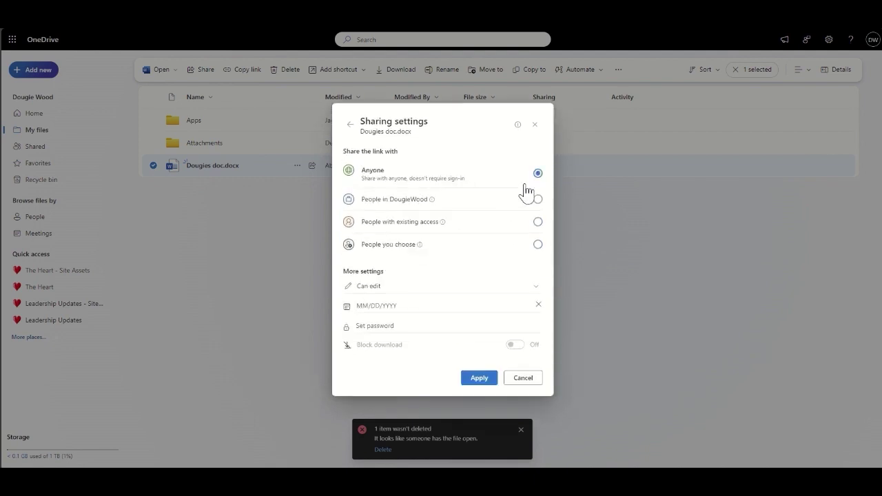
left_click(479, 379)
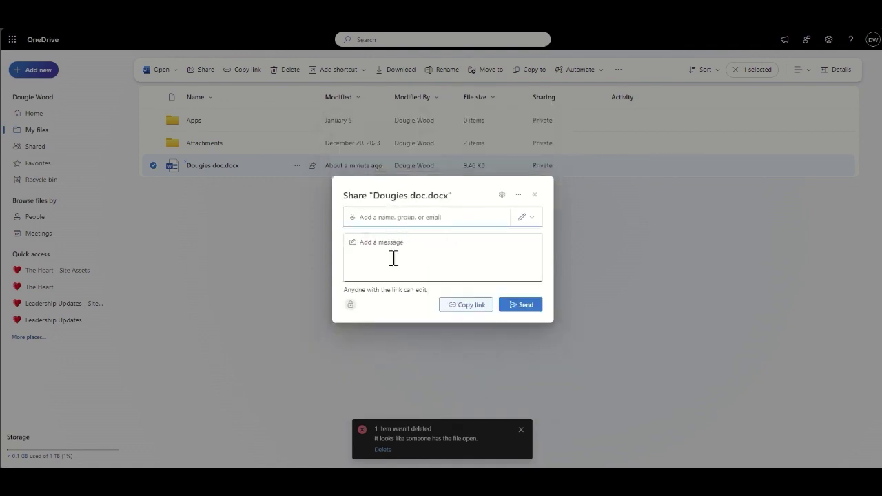
left_click(476, 307)
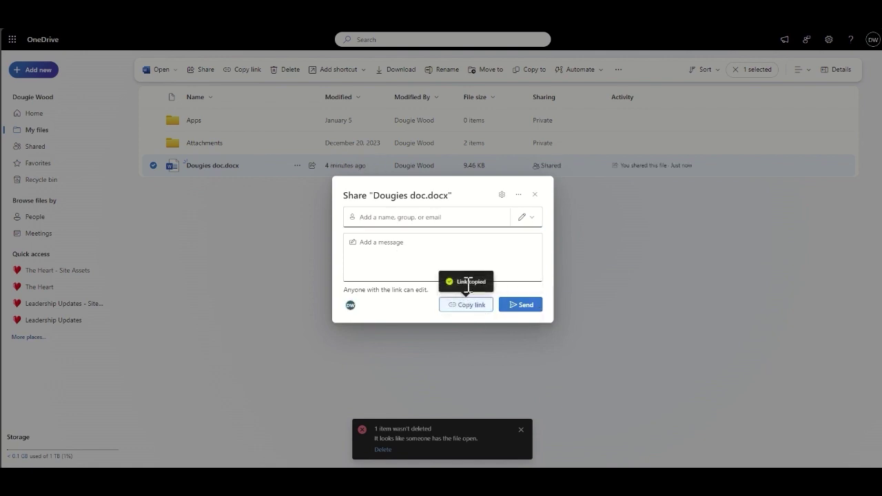
left_click(534, 196)
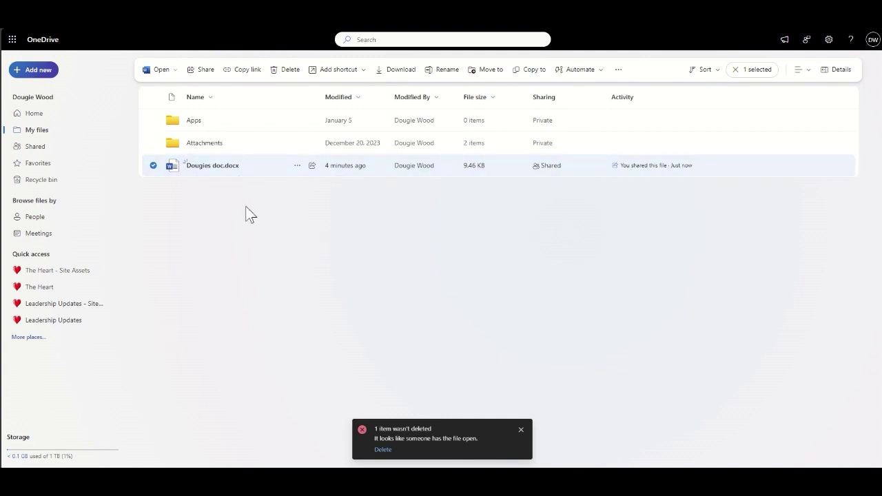
Copy Dougies doc.docx into the Intranet Documents library via More places, then view that library
left_click(543, 77)
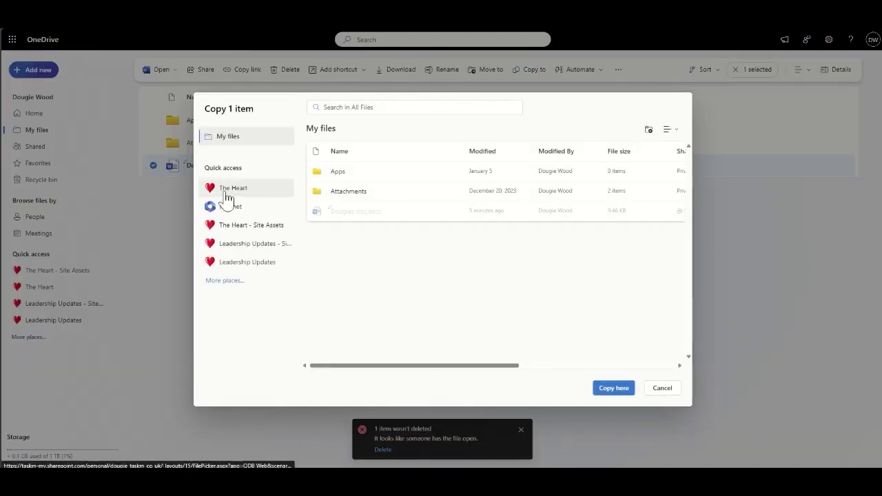
left_click(226, 288)
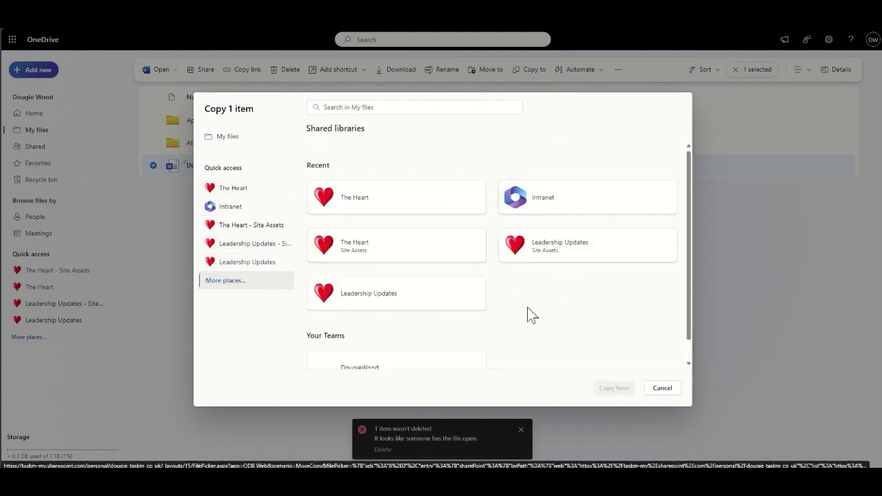
scroll(532, 315, "down", 1)
scroll(531, 315, "up", 1)
left_click(542, 199)
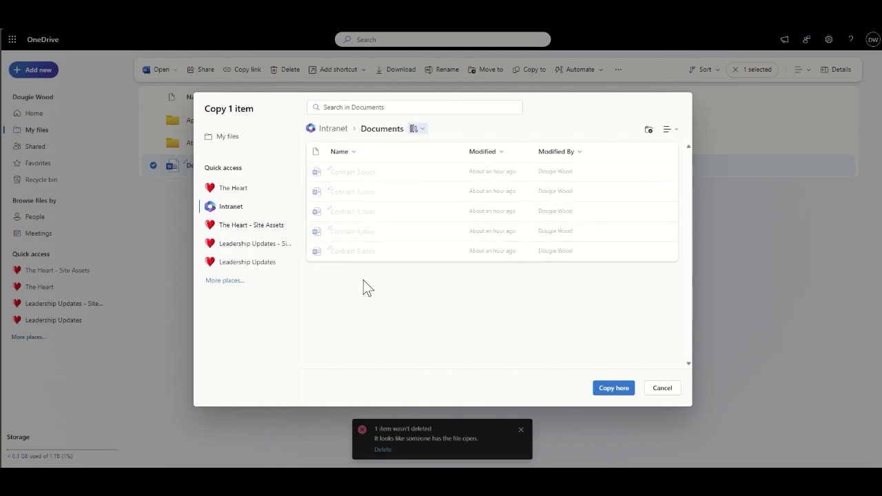
left_click(614, 388)
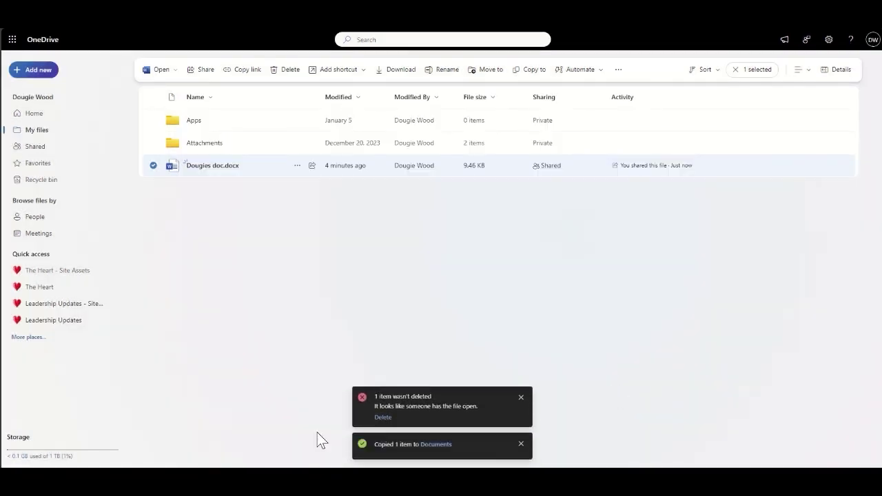
left_click(436, 445)
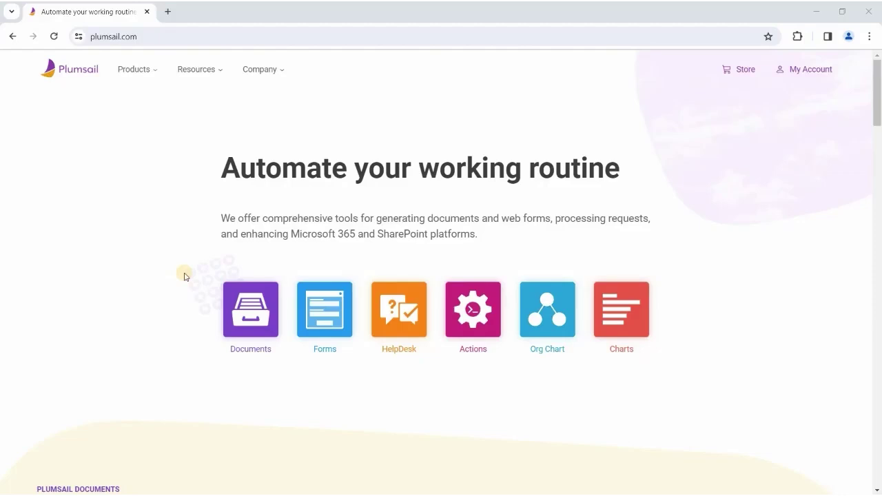
scroll(185, 276, "down", 5)
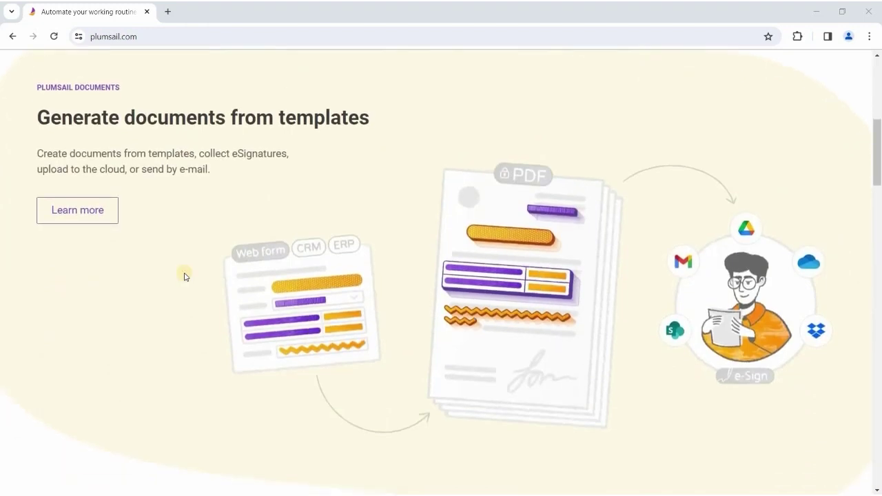
scroll(184, 277, "down", 5)
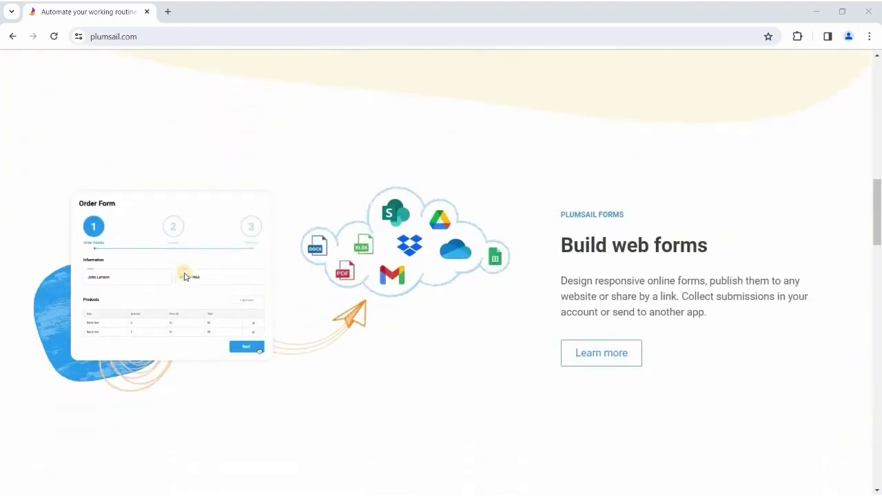
scroll(184, 276, "down", 5)
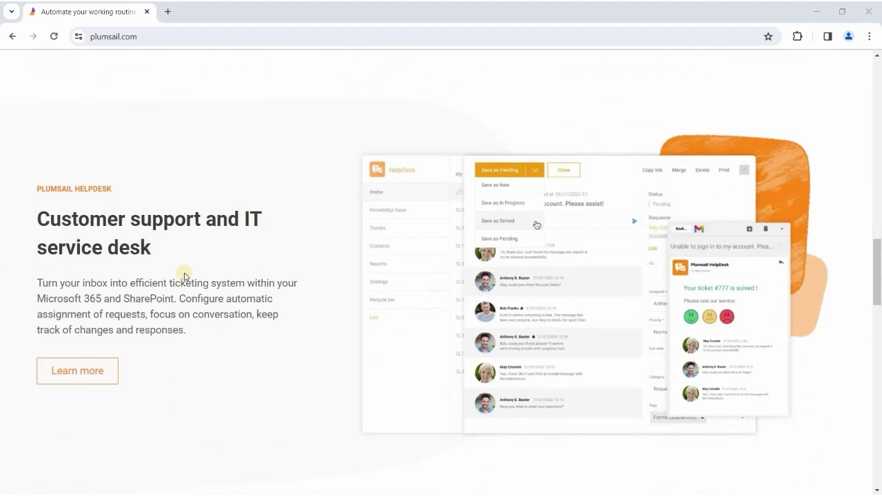
scroll(184, 276, "down", 5)
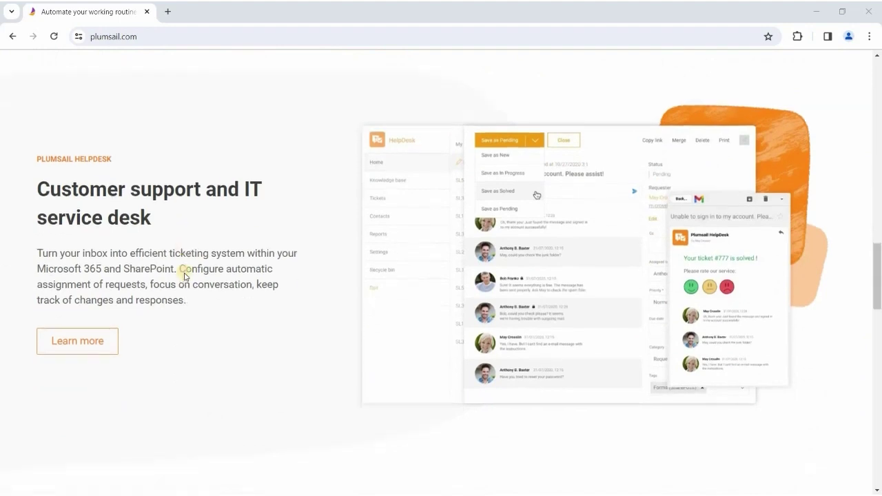